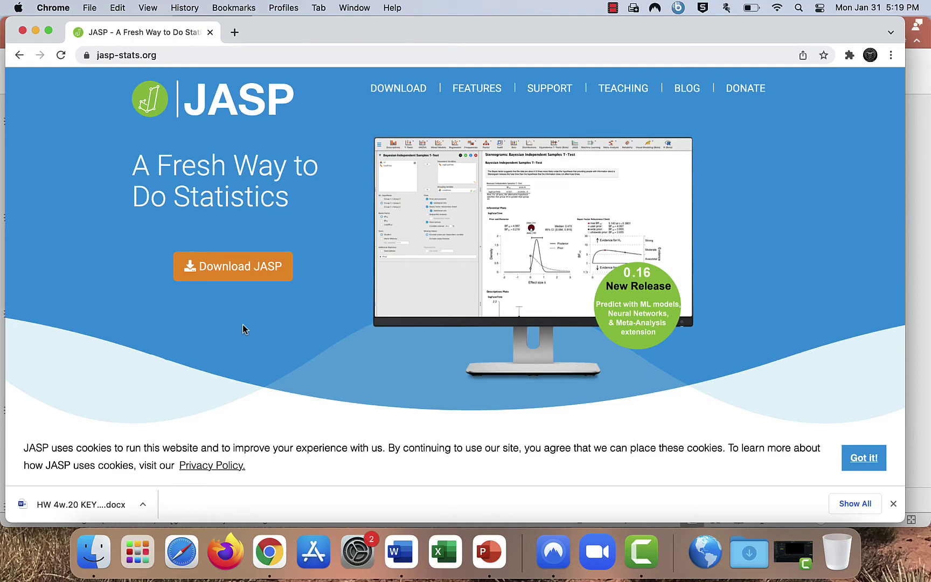
# Step: Search the web for 'jasp' and open the JASP website from the results
pyautogui.click(176, 54)
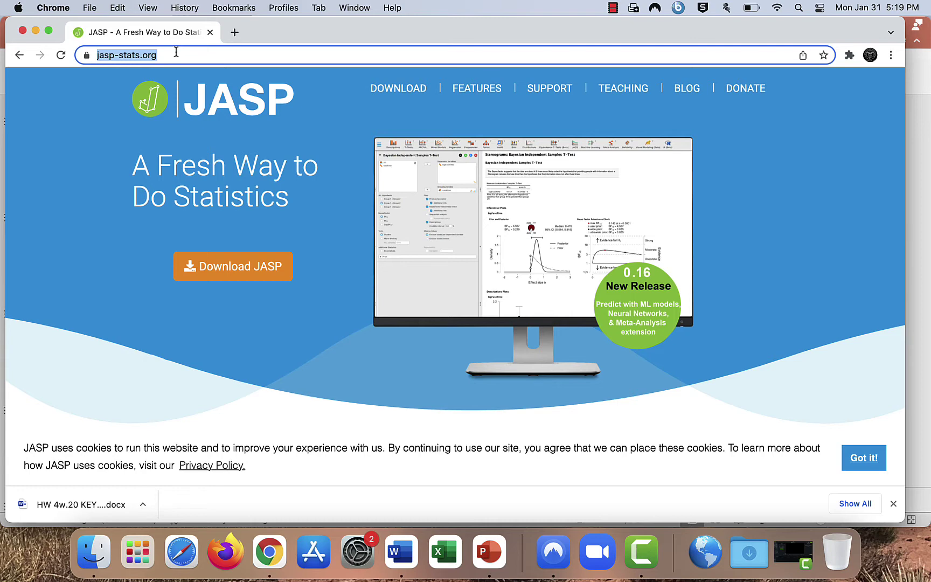
pyautogui.write('jasp')
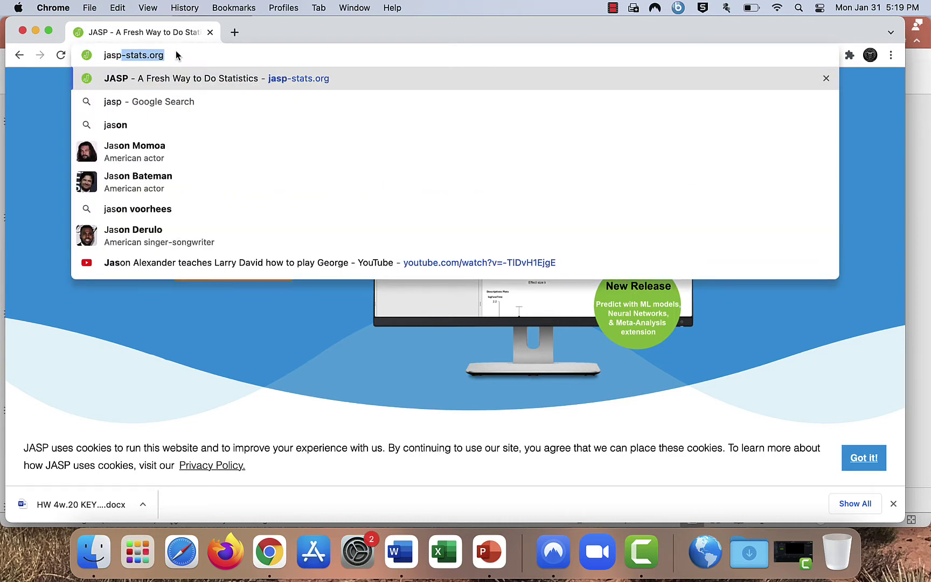
pyautogui.press('Delete')
pyautogui.press('Return')
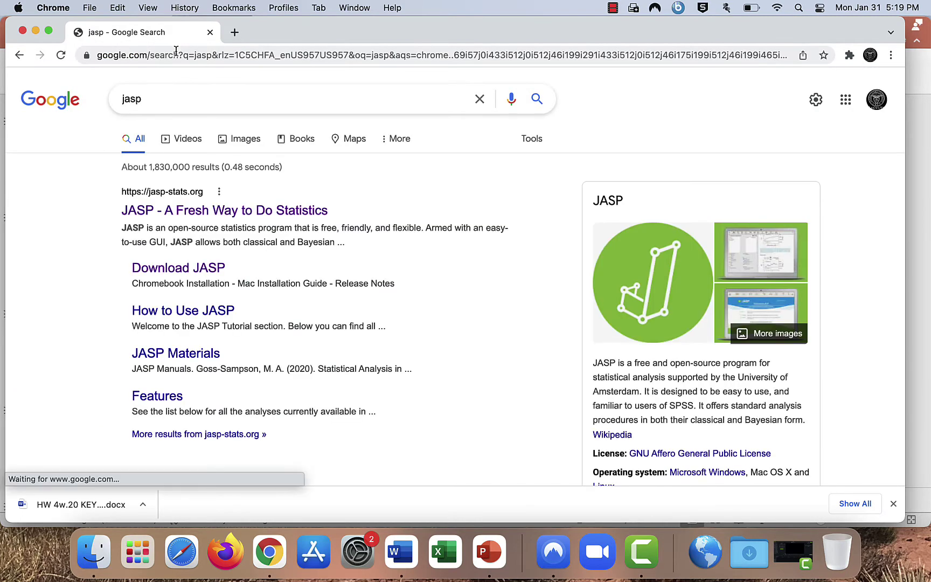
pyautogui.click(264, 213)
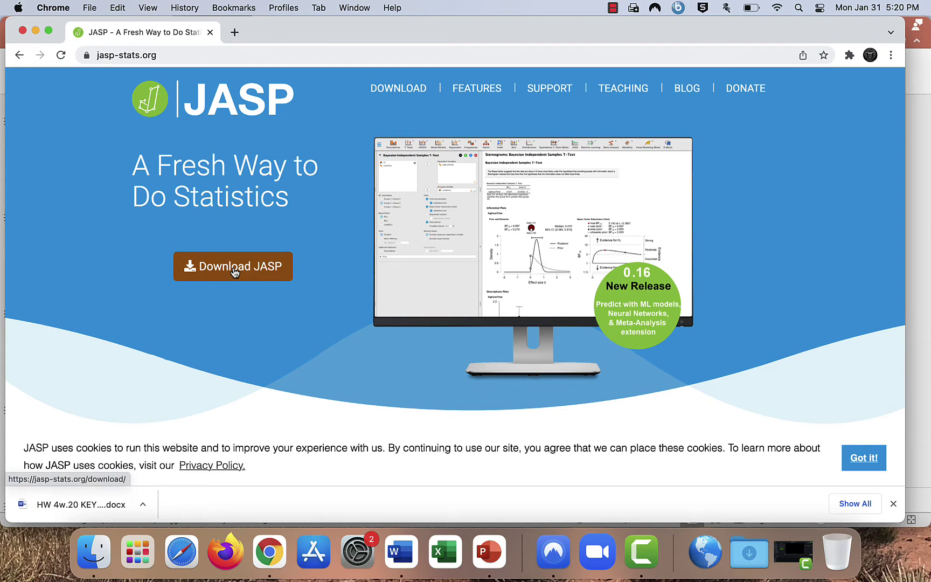
# Step: Scroll the JASP home page and go to the Download JASP page
pyautogui.scroll(-10, 278, 309)
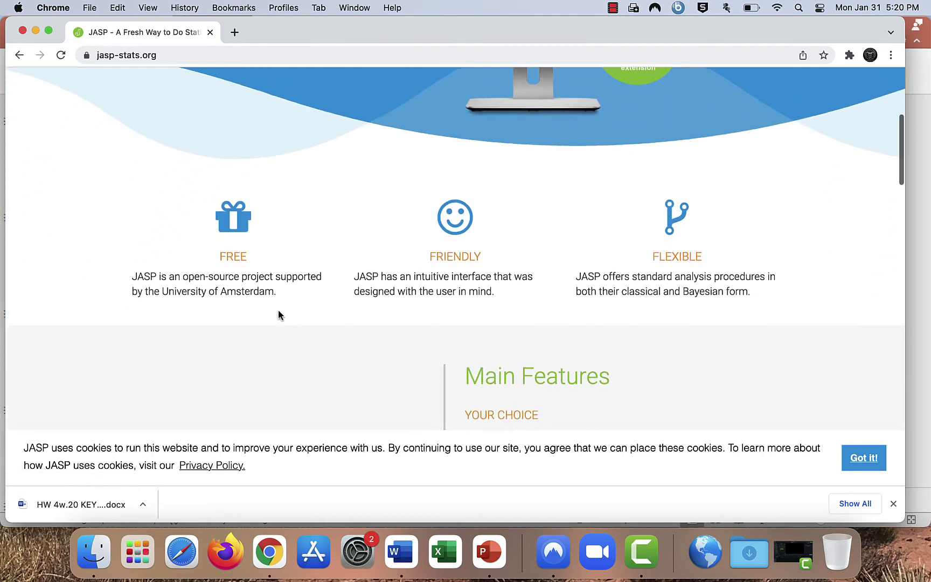
pyautogui.scroll(-7, 278, 315)
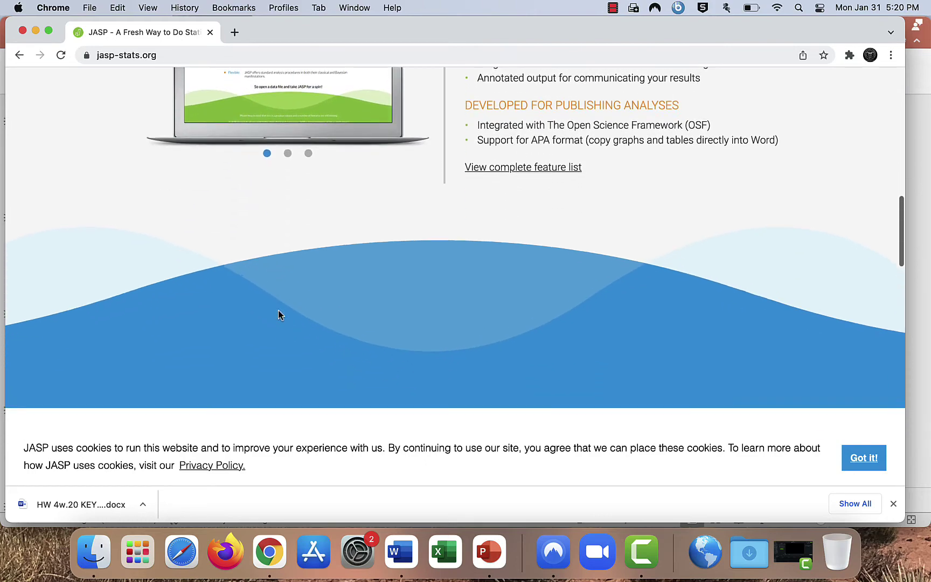
pyautogui.scroll(15, 278, 315)
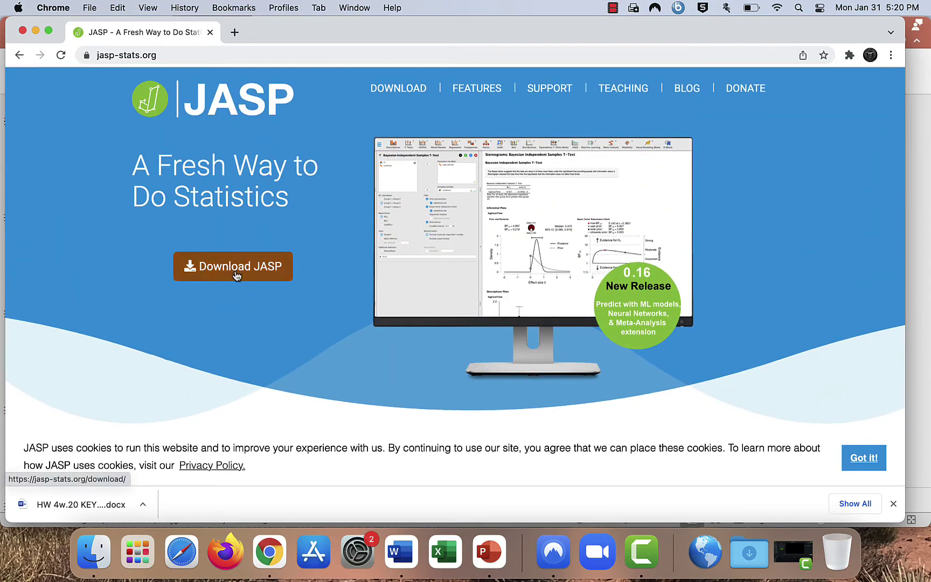
pyautogui.click(236, 275)
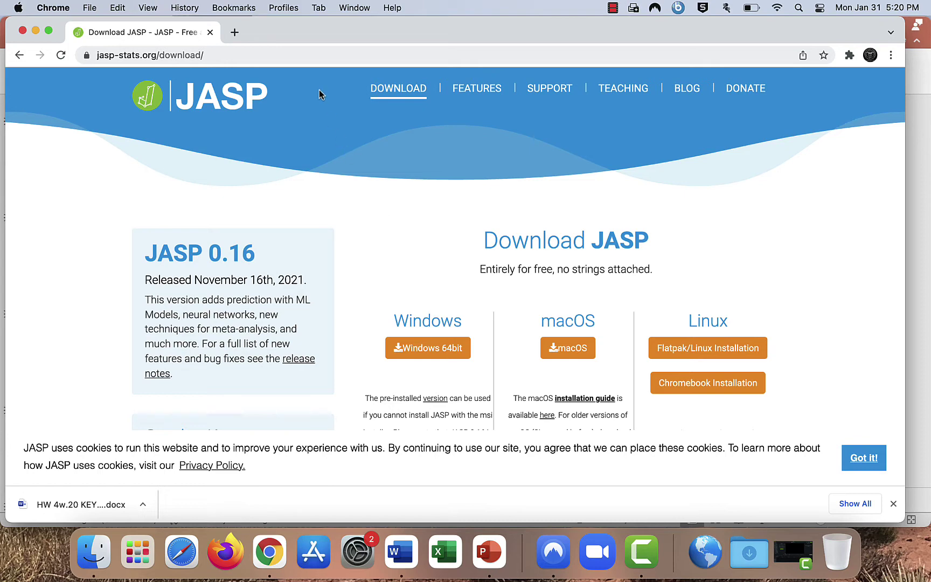
# Step: Load the Camino Canvas site and open the PSYC52-TR 10:20 AM course
pyautogui.click(302, 52)
pyautogui.write('cam')
pyautogui.press('Return')
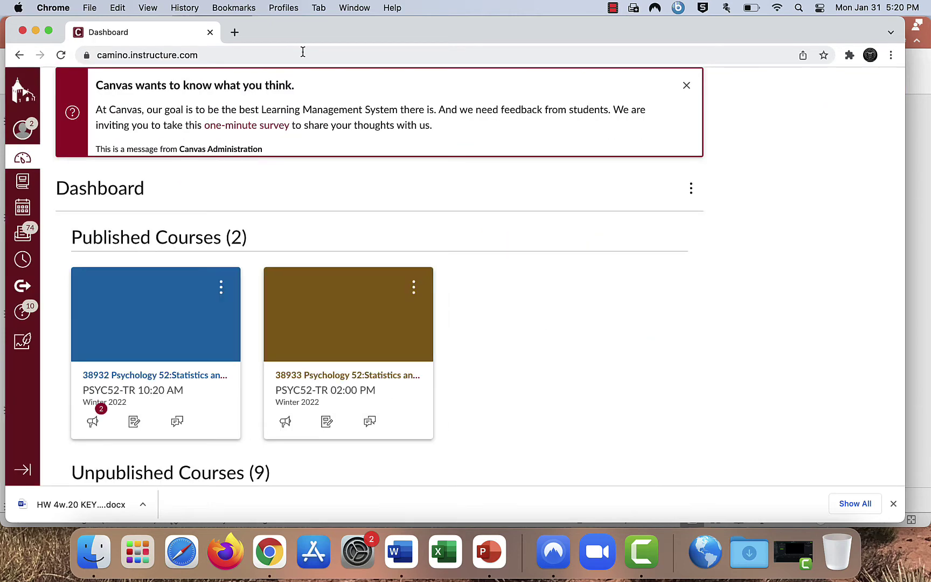
pyautogui.click(180, 375)
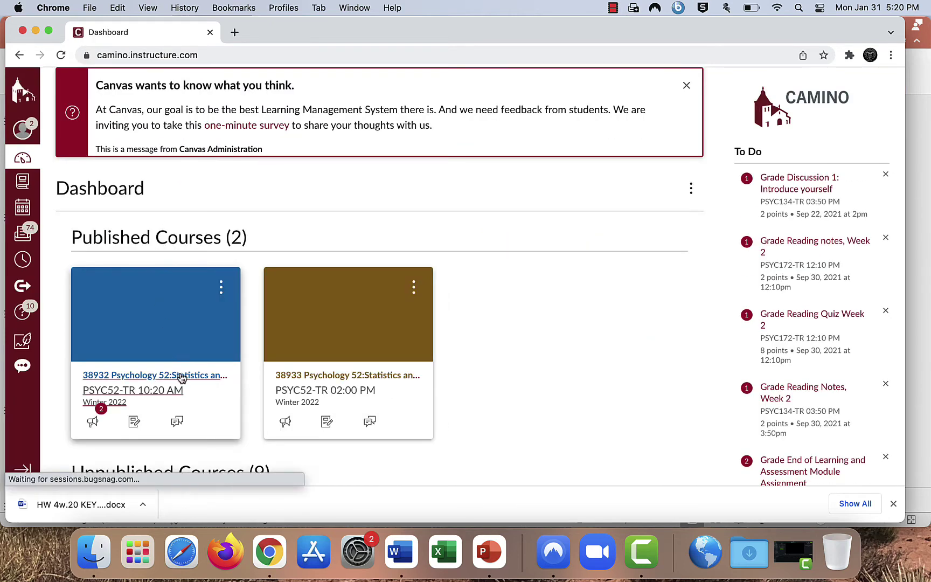
# Step: Find Stats practice data.sav in the course Modules and download it
pyautogui.scroll(-15, 384, 223)
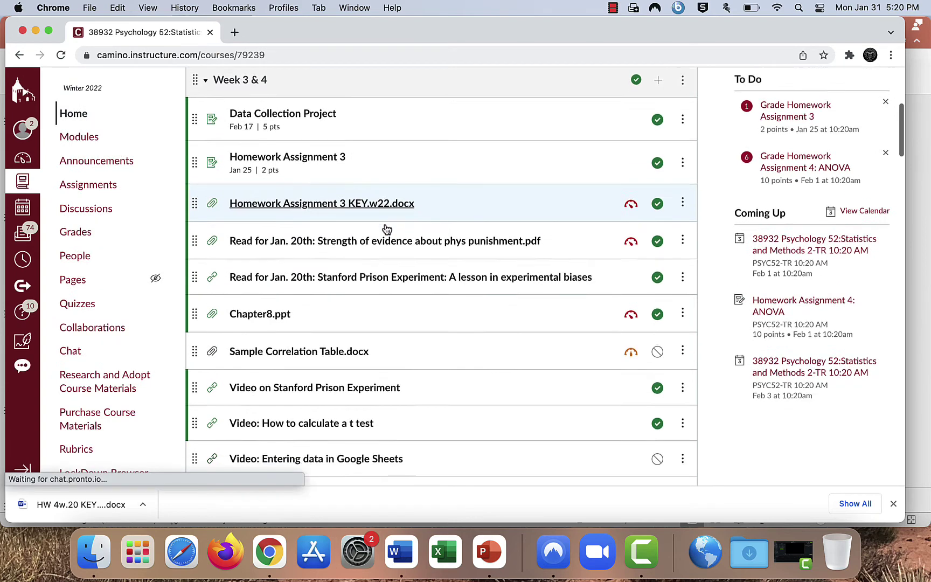
pyautogui.scroll(-5, 384, 224)
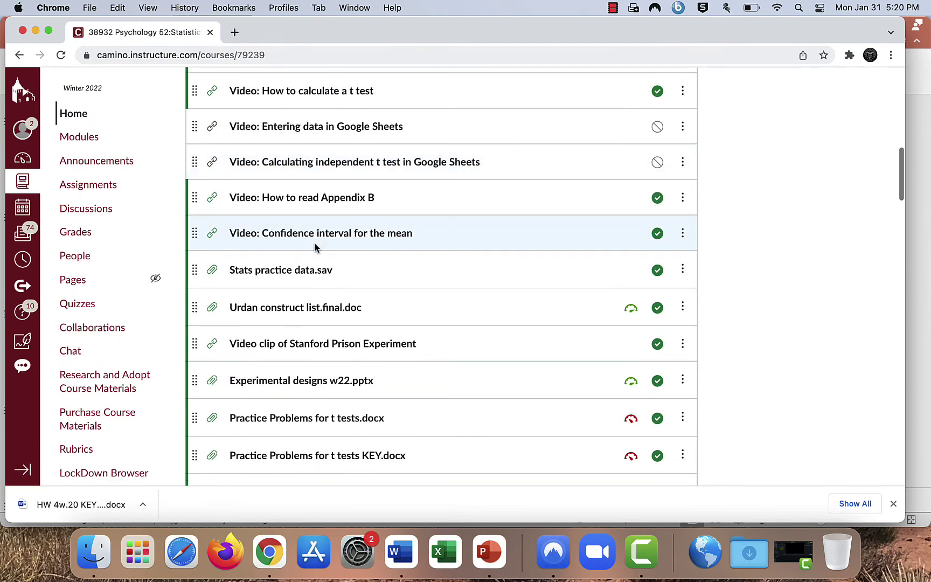
pyautogui.click(305, 270)
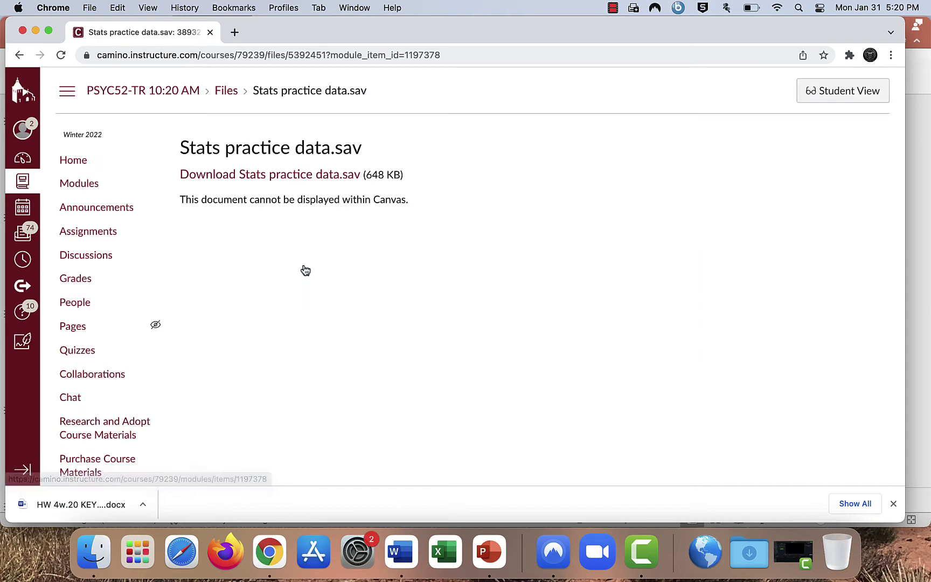
pyautogui.click(334, 177)
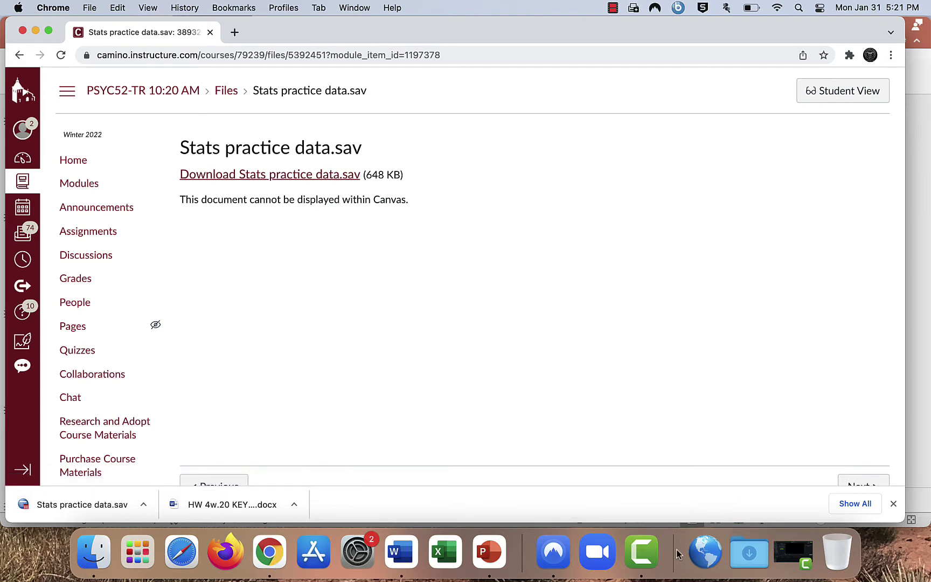
# Step: Move the downloaded Stats practice data.sav onto the Desktop
pyautogui.click(744, 552)
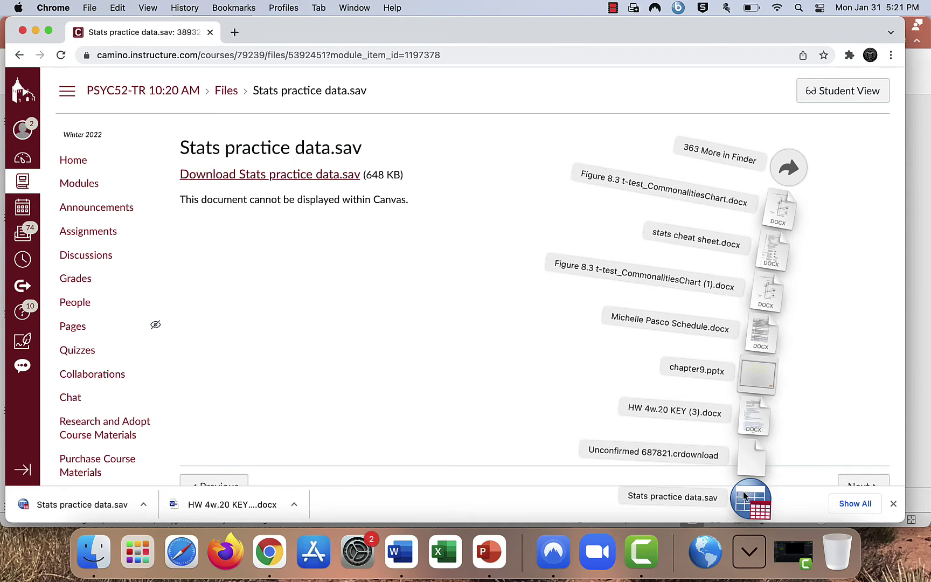
pyautogui.click(85, 549)
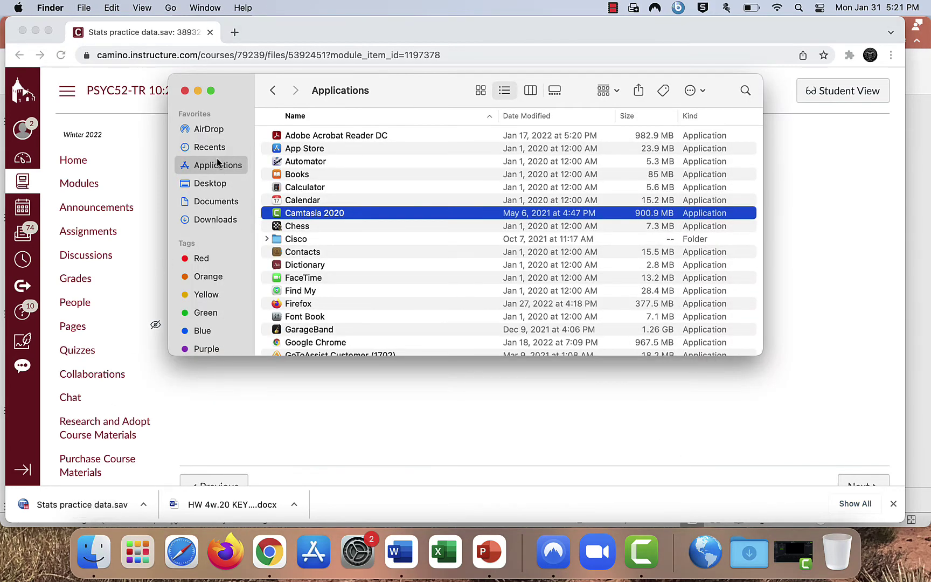
pyautogui.click(219, 184)
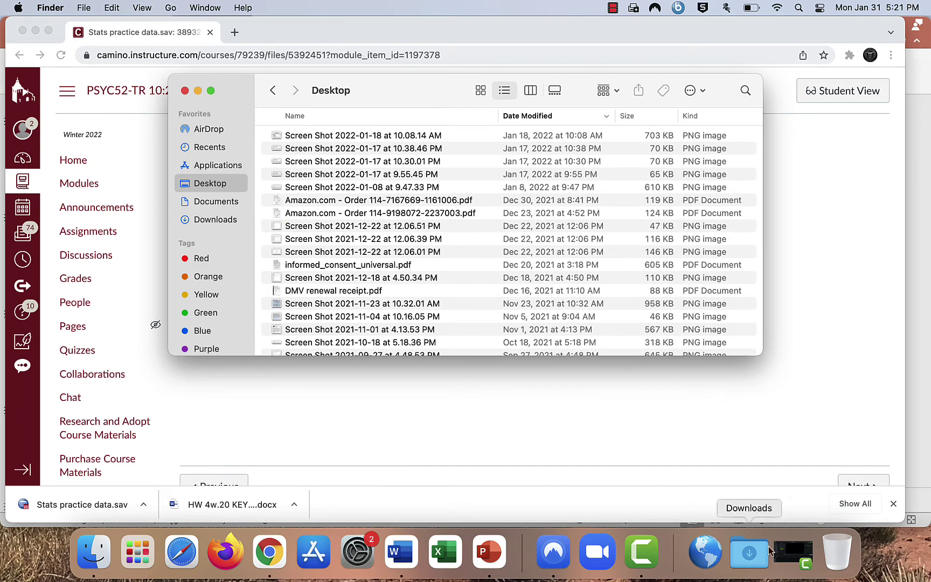
pyautogui.click(745, 553)
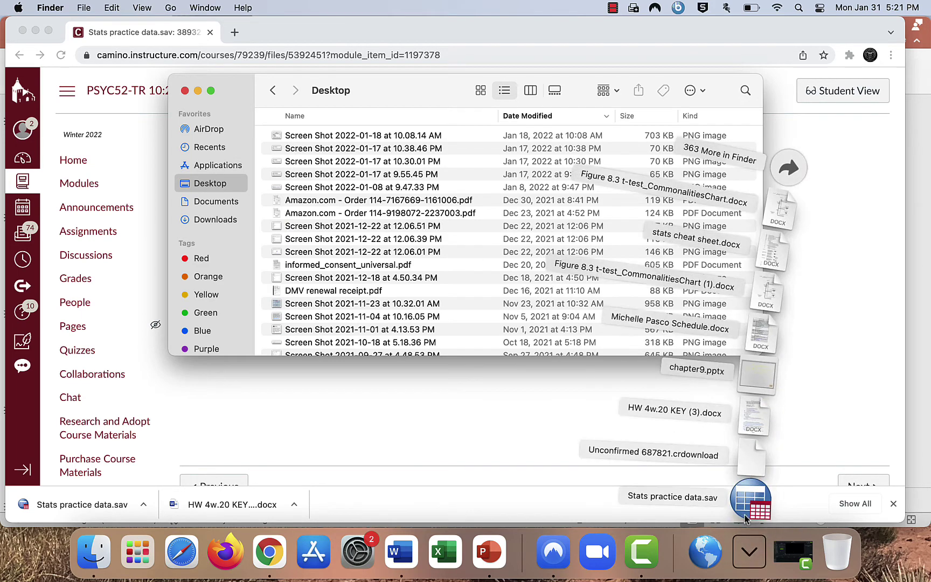
pyautogui.moveTo(749, 516); pyautogui.dragTo(439, 166)
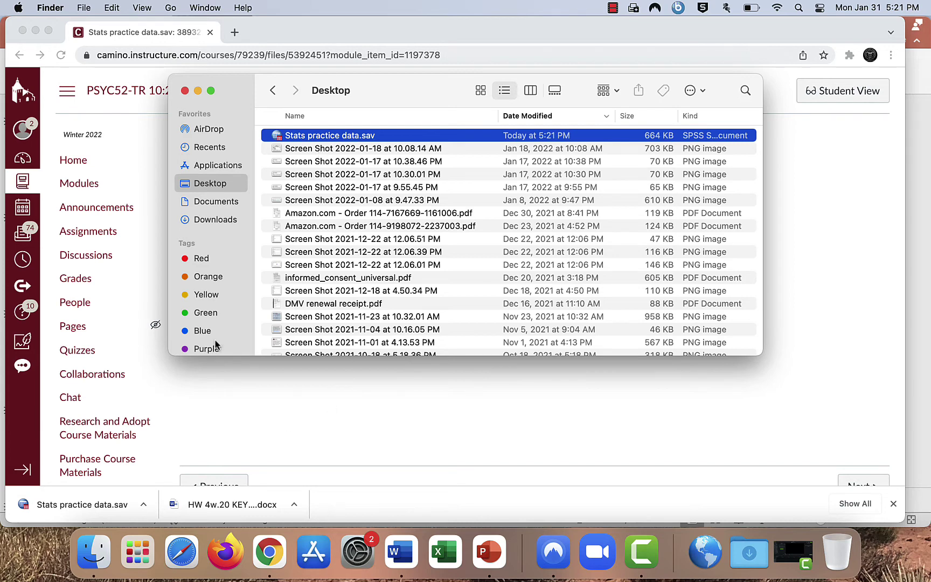
# Step: Launch JASP from the Applications folder
pyautogui.click(218, 166)
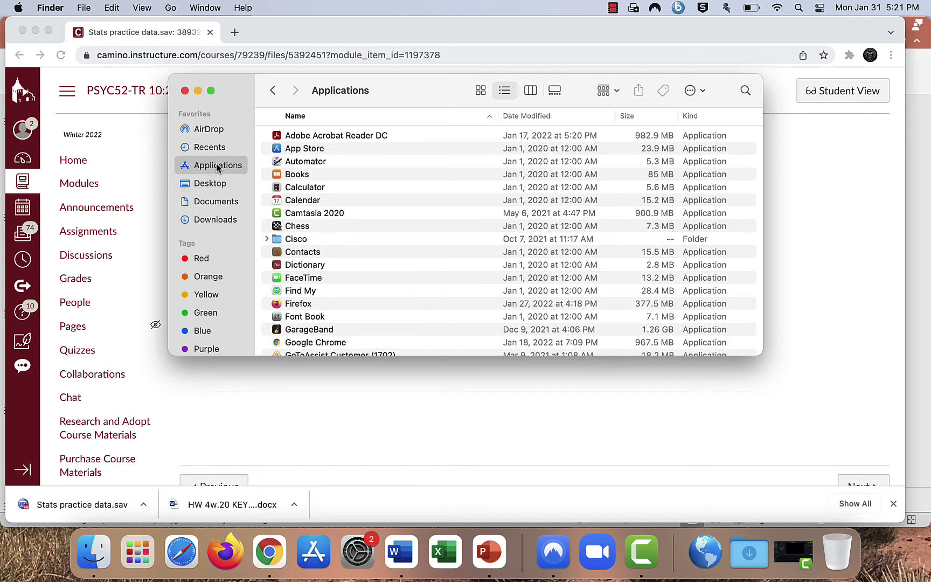
pyautogui.scroll(-5, 316, 258)
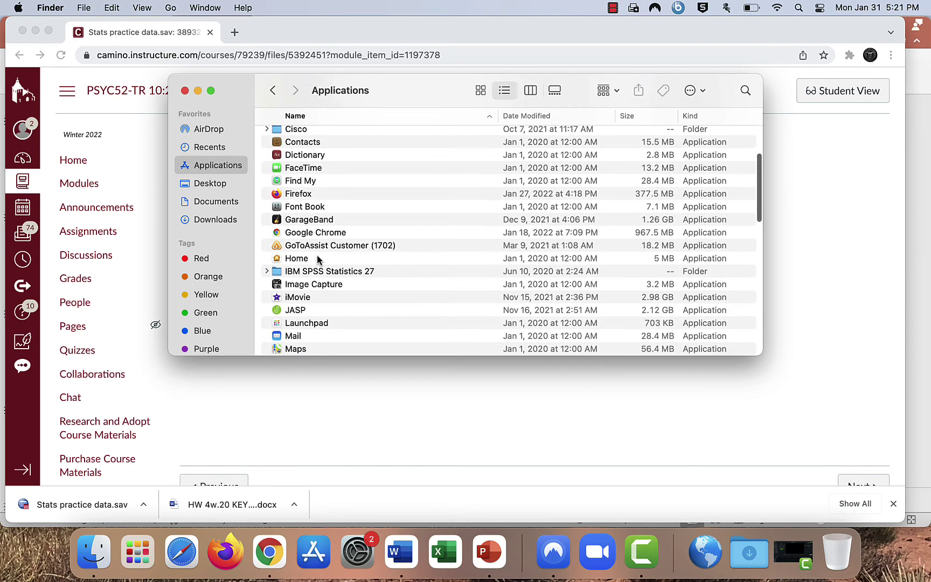
pyautogui.doubleClick(296, 311)
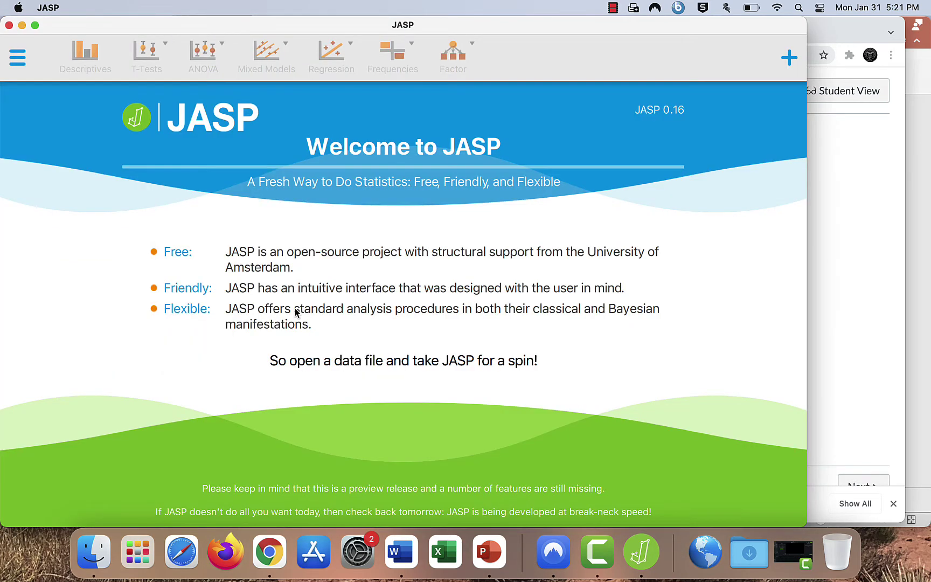
# Step: Open Stats practice data.sav from the Desktop, granting JASP Desktop access
pyautogui.click(18, 57)
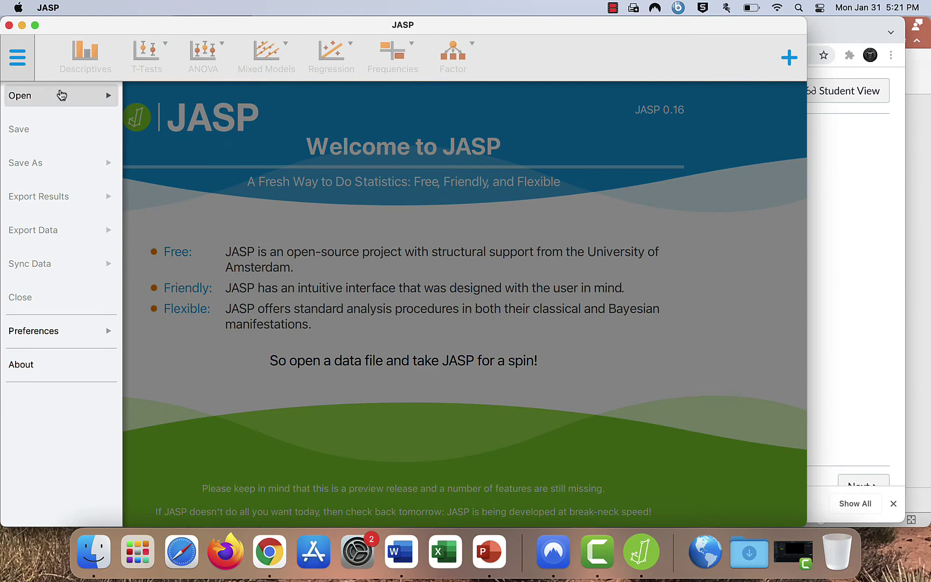
pyautogui.click(65, 96)
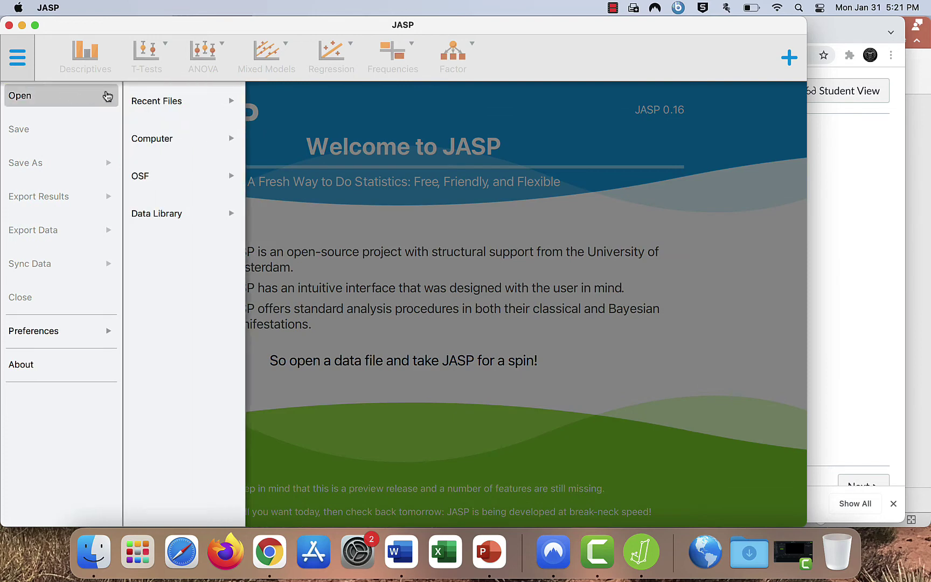
pyautogui.click(205, 141)
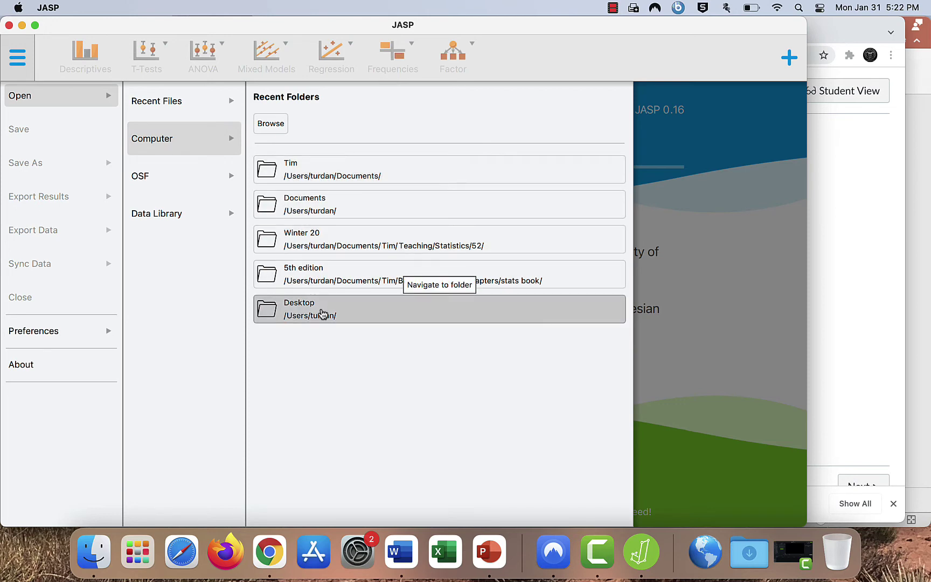
pyautogui.click(322, 314)
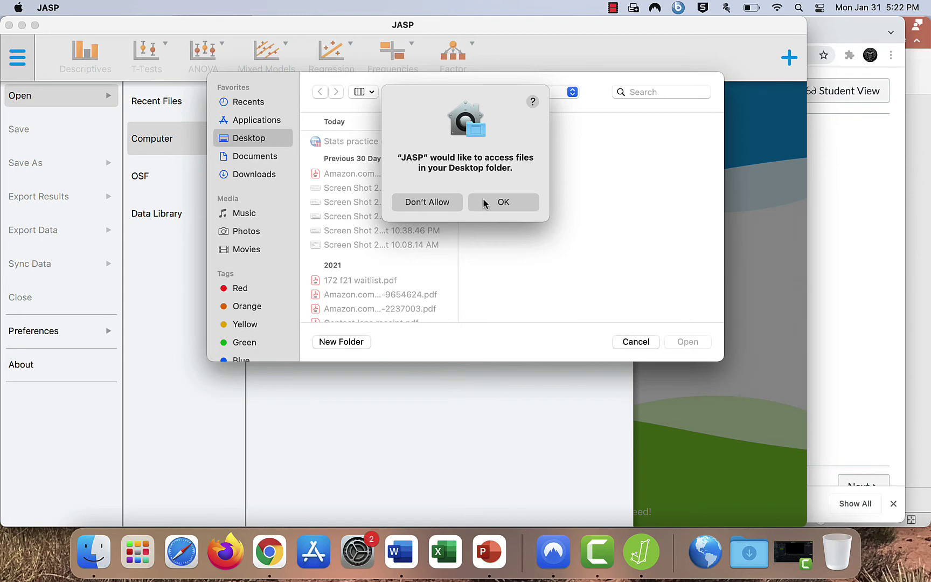
pyautogui.click(498, 203)
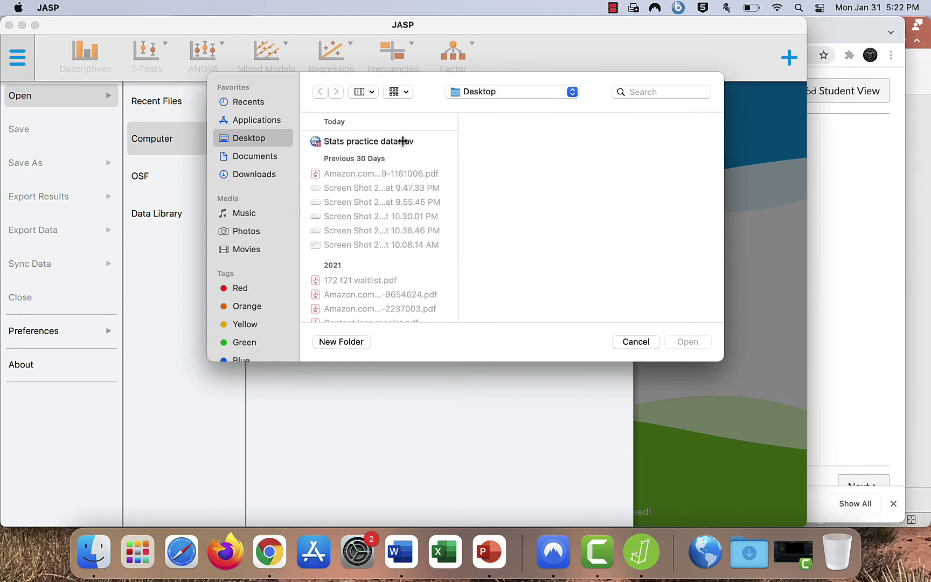
pyautogui.click(404, 142)
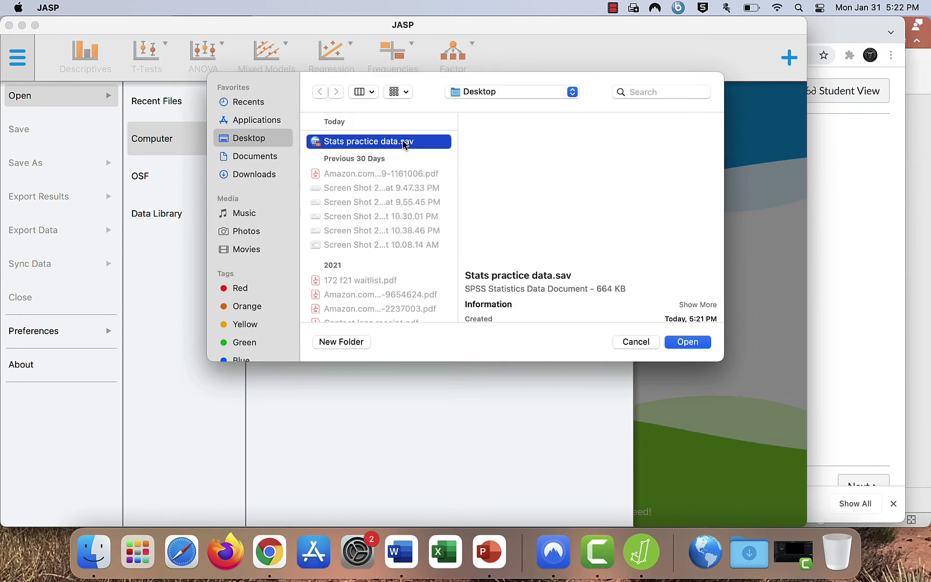
pyautogui.click(688, 342)
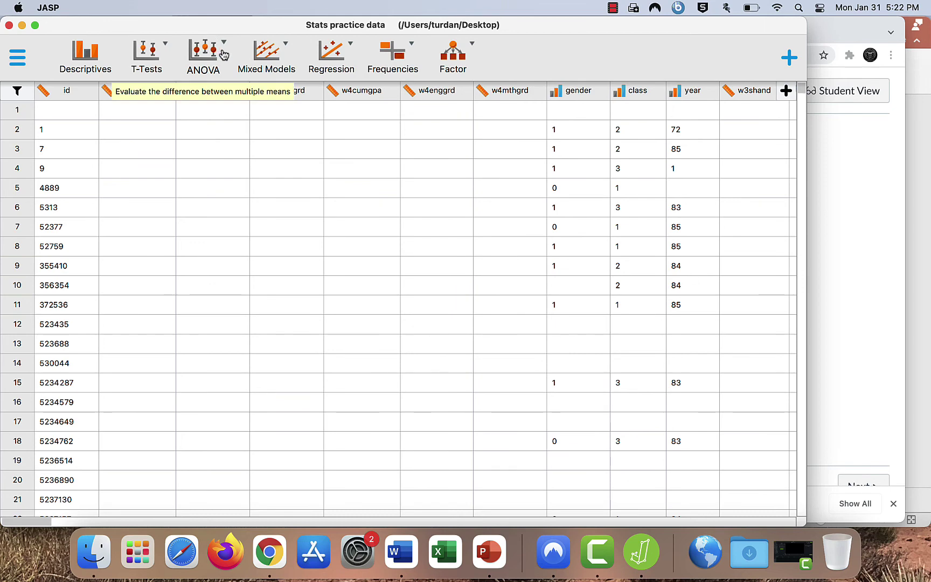
# Step: Start a classical ANOVA with w3mthgrd as the dependent variable
pyautogui.click(223, 54)
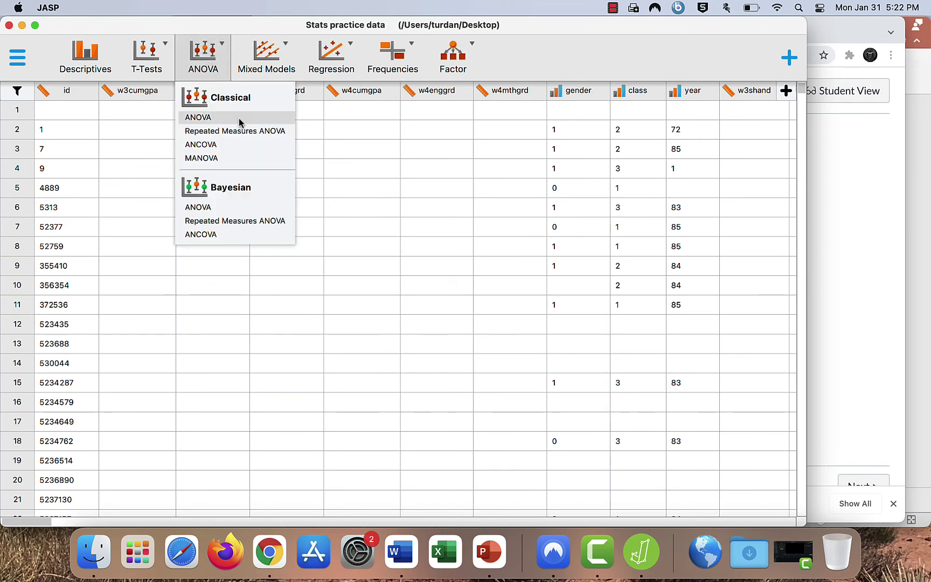
pyautogui.click(240, 122)
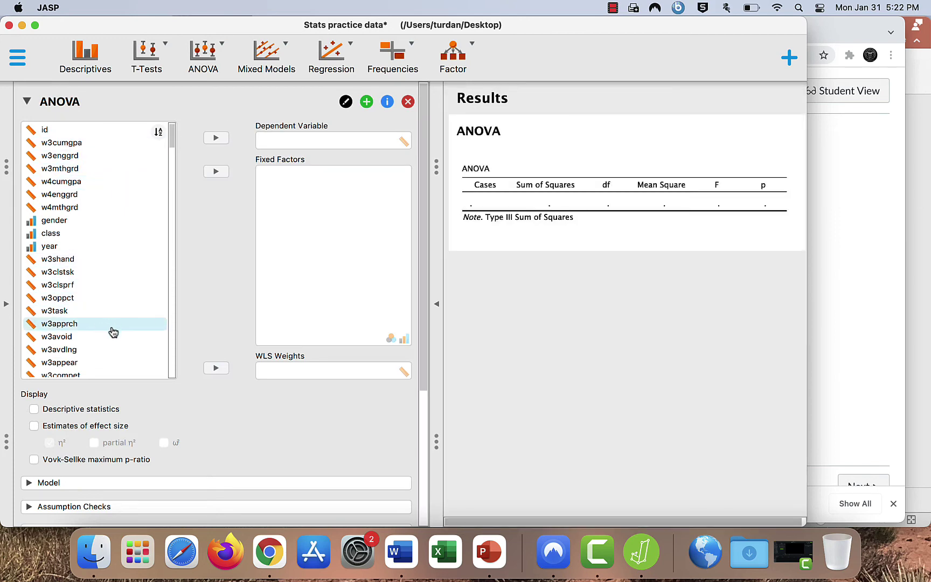
pyautogui.click(103, 170)
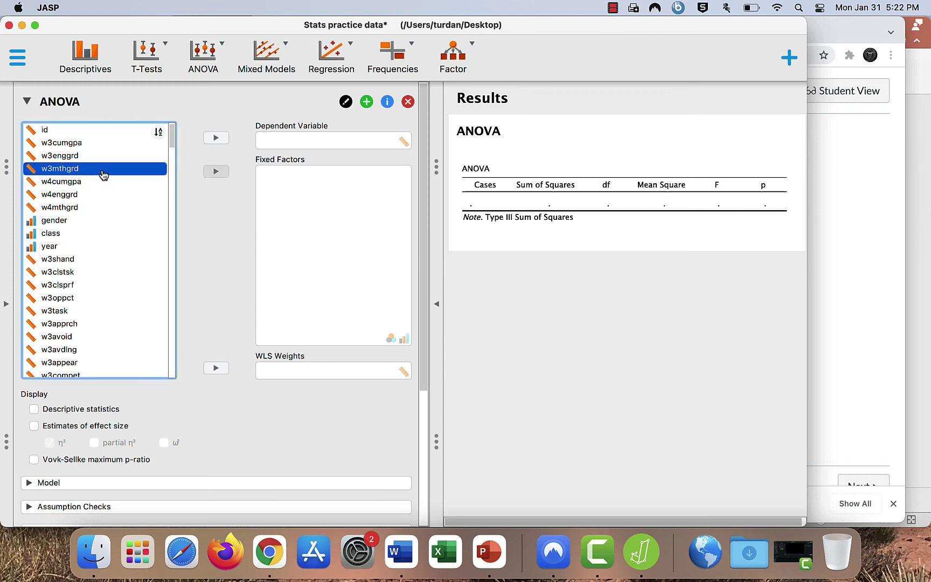
pyautogui.click(213, 141)
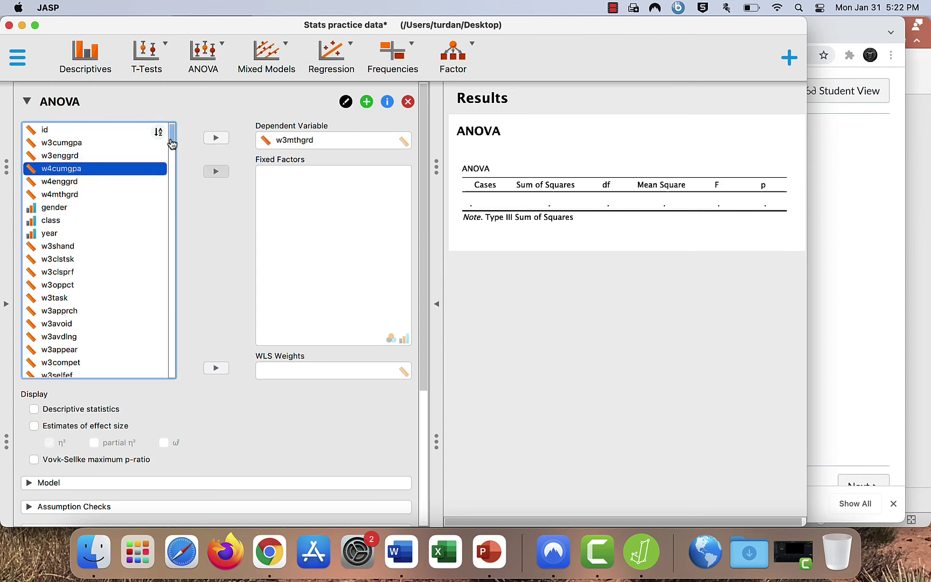
pyautogui.moveTo(171, 143); pyautogui.dragTo(159, 384)
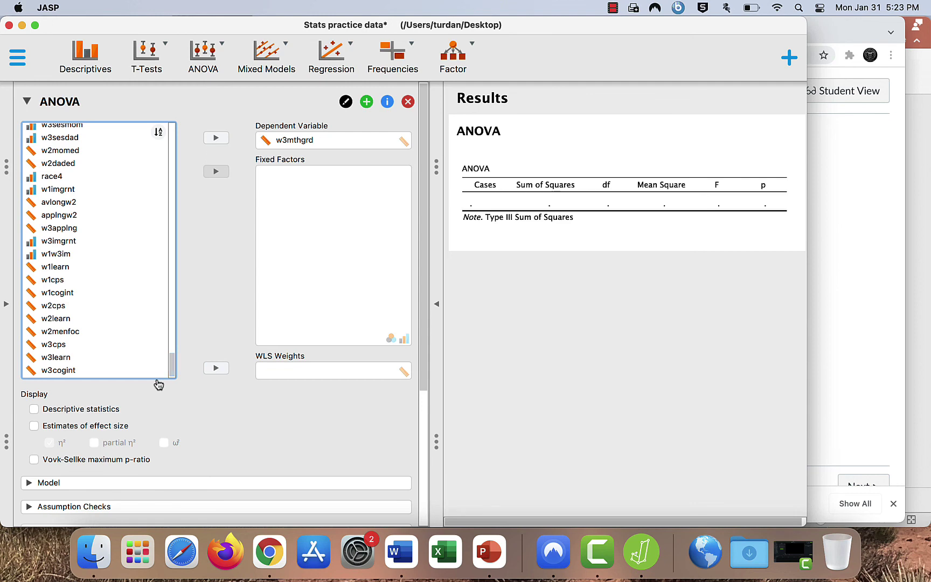
# Step: Add race4 as the fixed factor, include descriptive statistics, and collapse the options panel
pyautogui.click(119, 178)
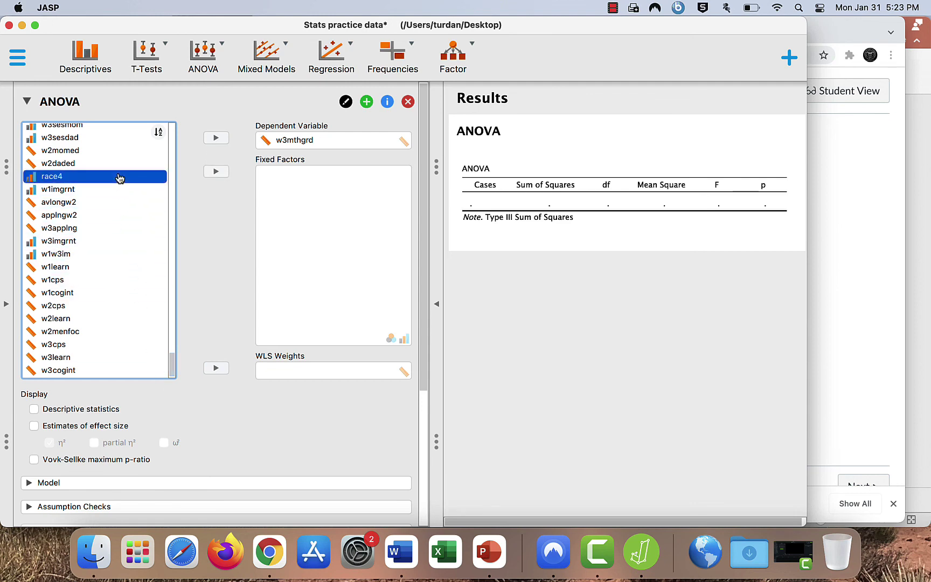
pyautogui.click(223, 175)
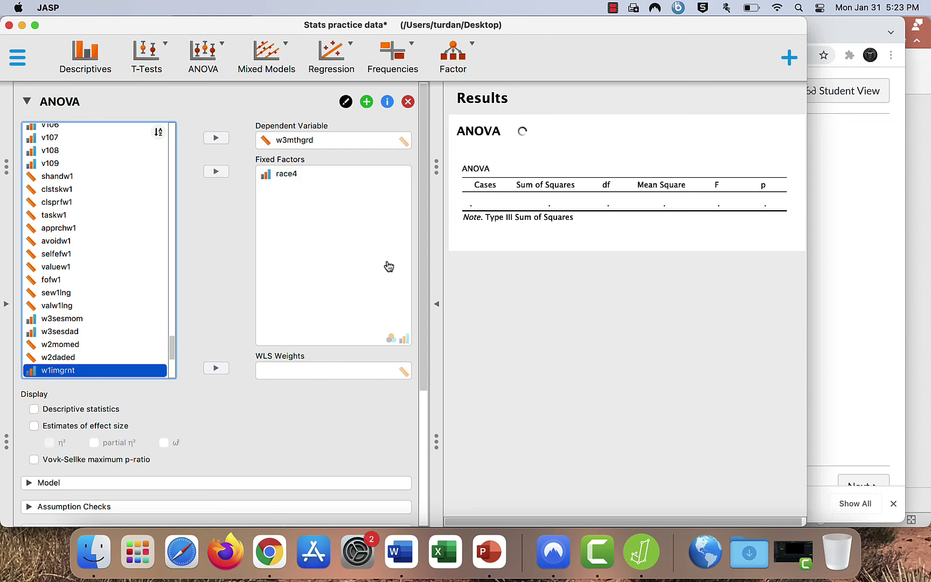
pyautogui.click(35, 410)
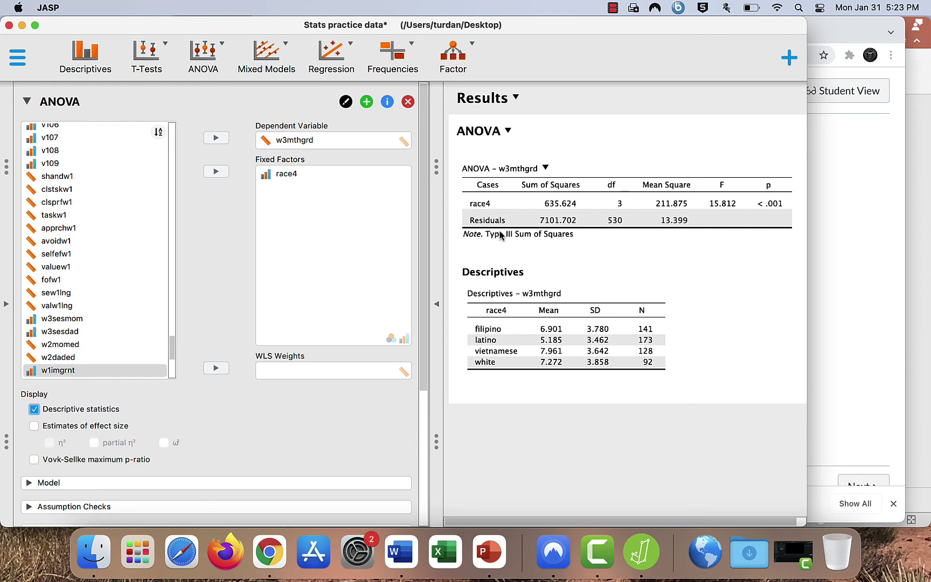
pyautogui.click(436, 305)
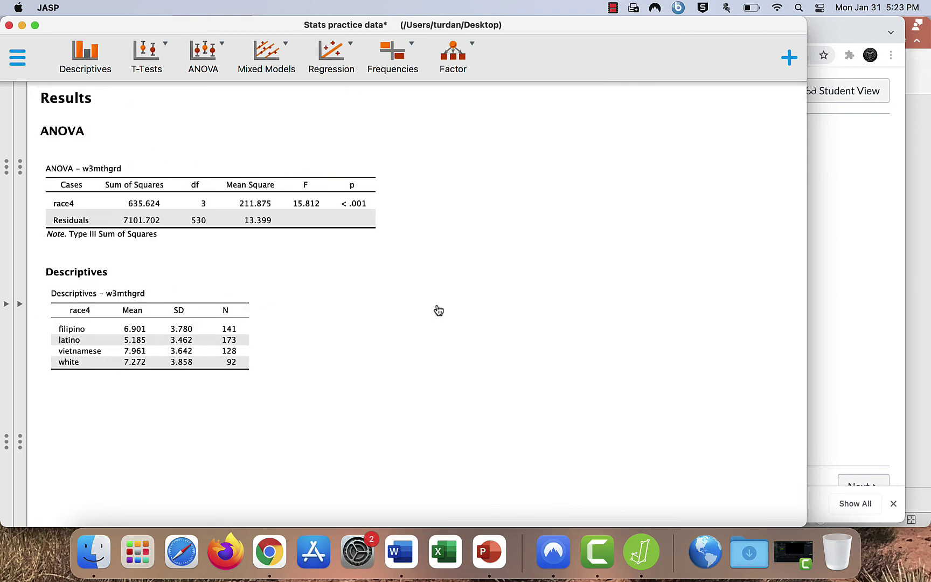